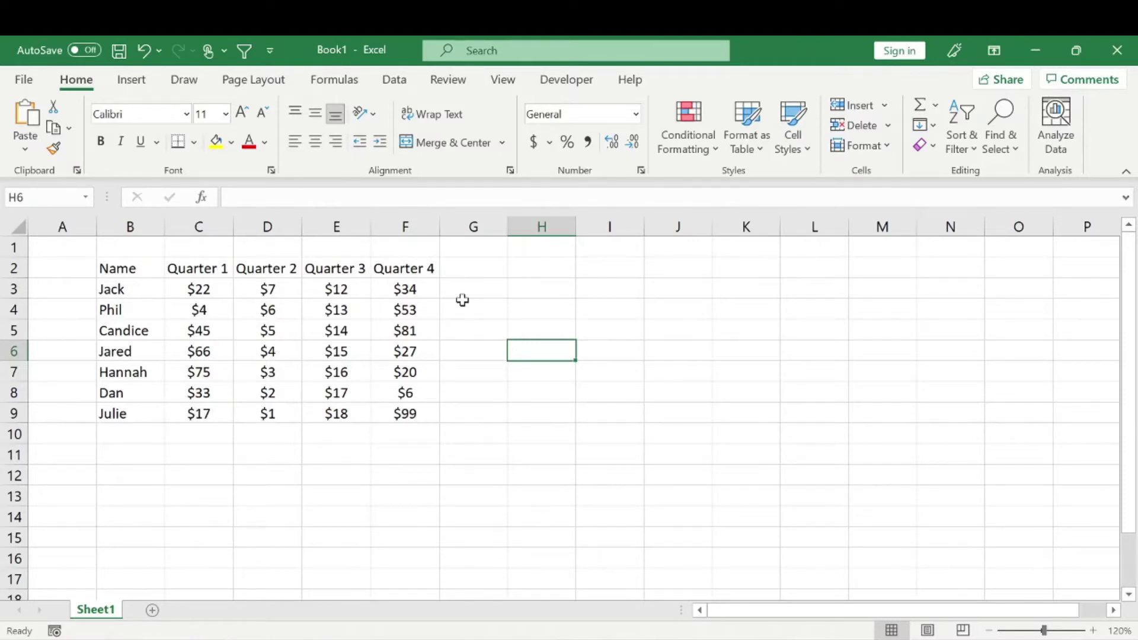
Step: Enter the lookup name in cell H3, using the same name as in cell B6 of the table
{"action": "left_click", "coordinate": [550, 290]}
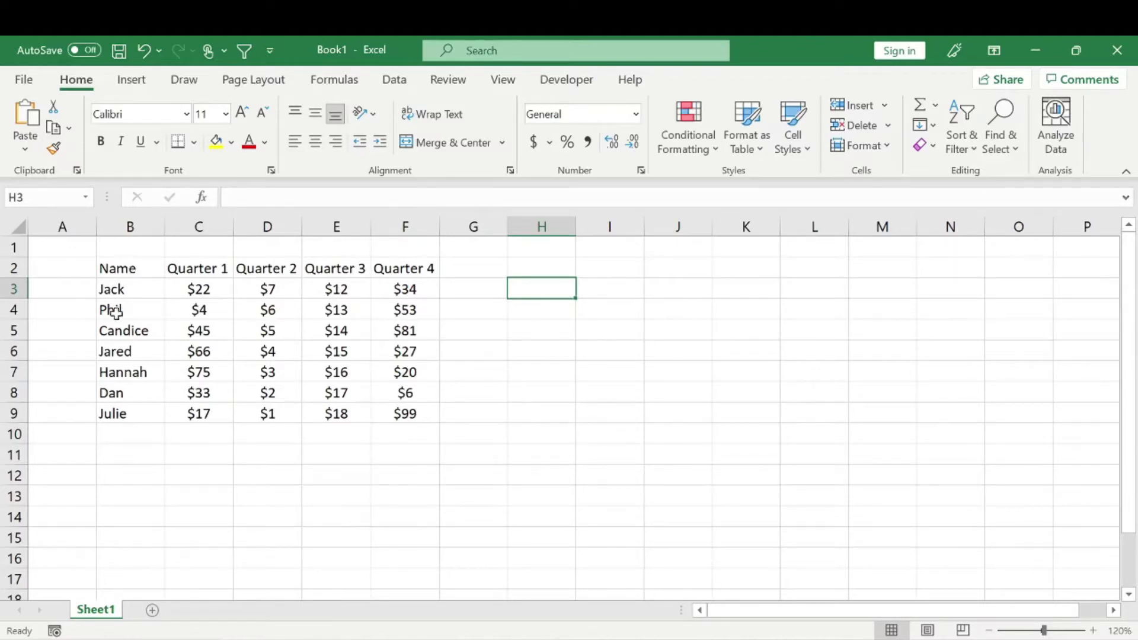
{"action": "left_click_drag", "start_coordinate": [129, 267], "coordinate": [401, 414]}
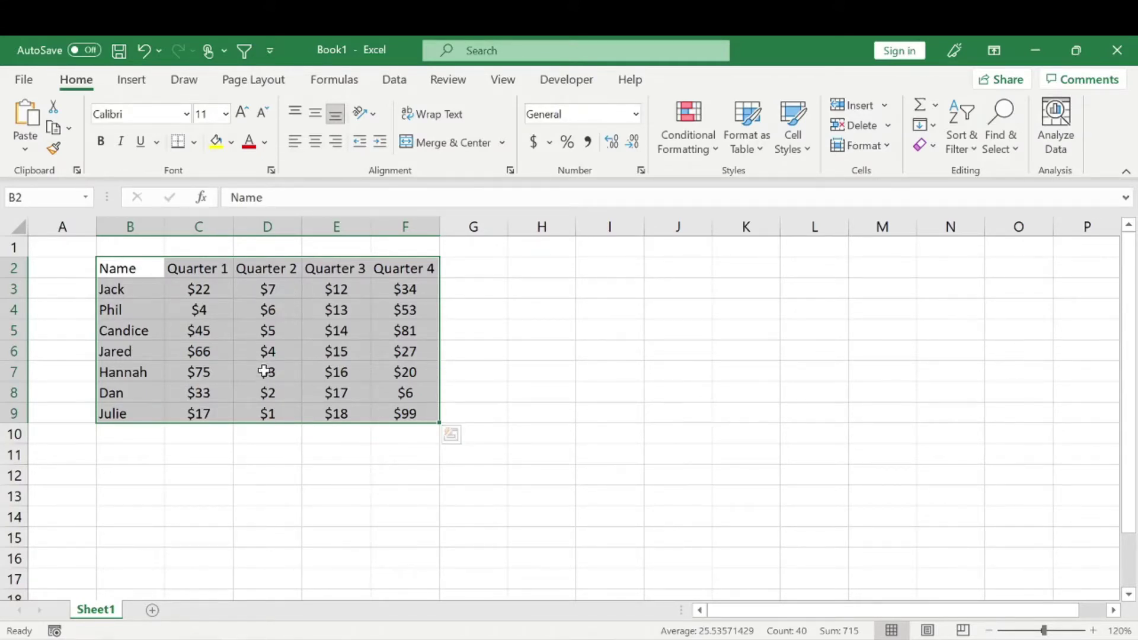
{"action": "left_click", "coordinate": [545, 287]}
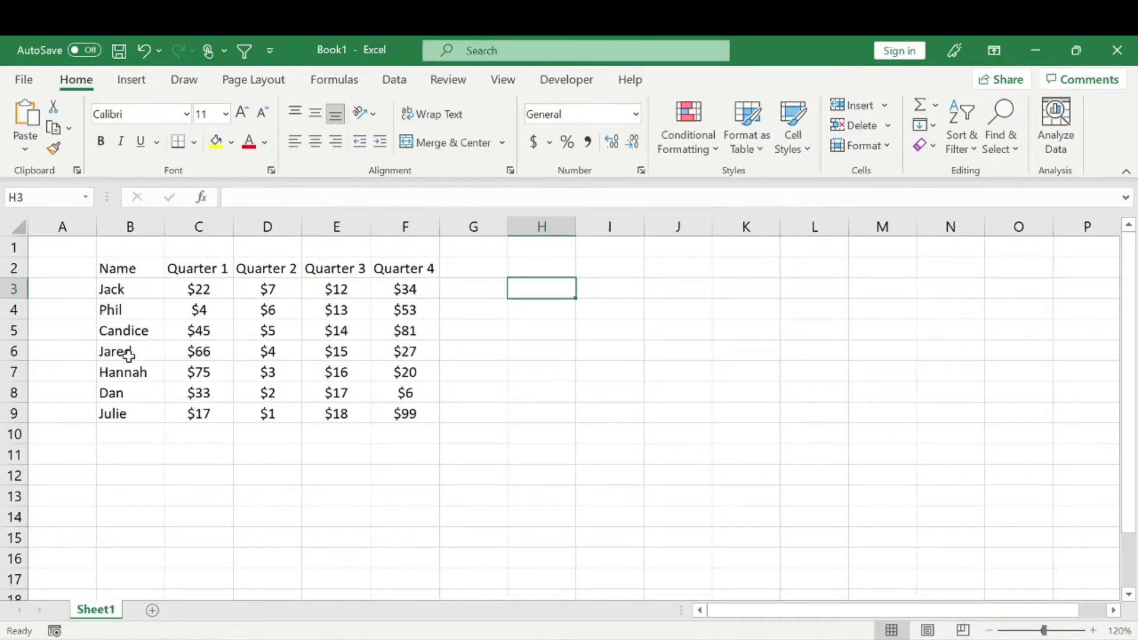
{"action": "type", "text": "Jared"}
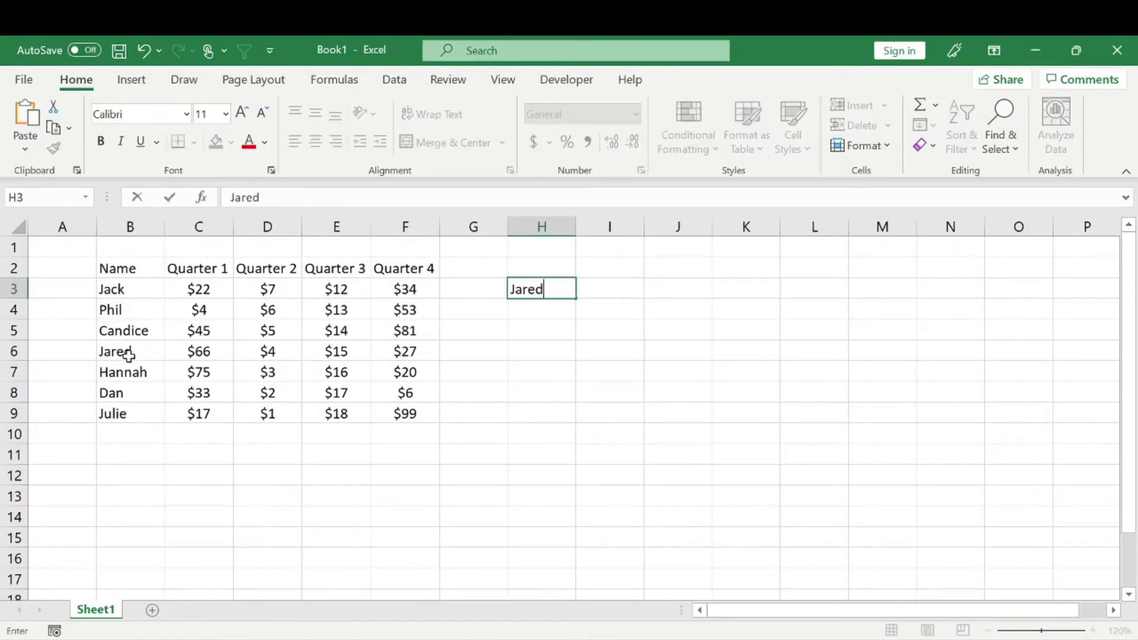
{"action": "key", "text": "Return"}
Step: Examine the names in B3:B9 and the values in C3:F9, tracing rows 6 and 3 across to the Quarter 3 column
{"action": "left_click_drag", "start_coordinate": [119, 287], "coordinate": [407, 416]}
{"action": "left_click", "coordinate": [132, 352]}
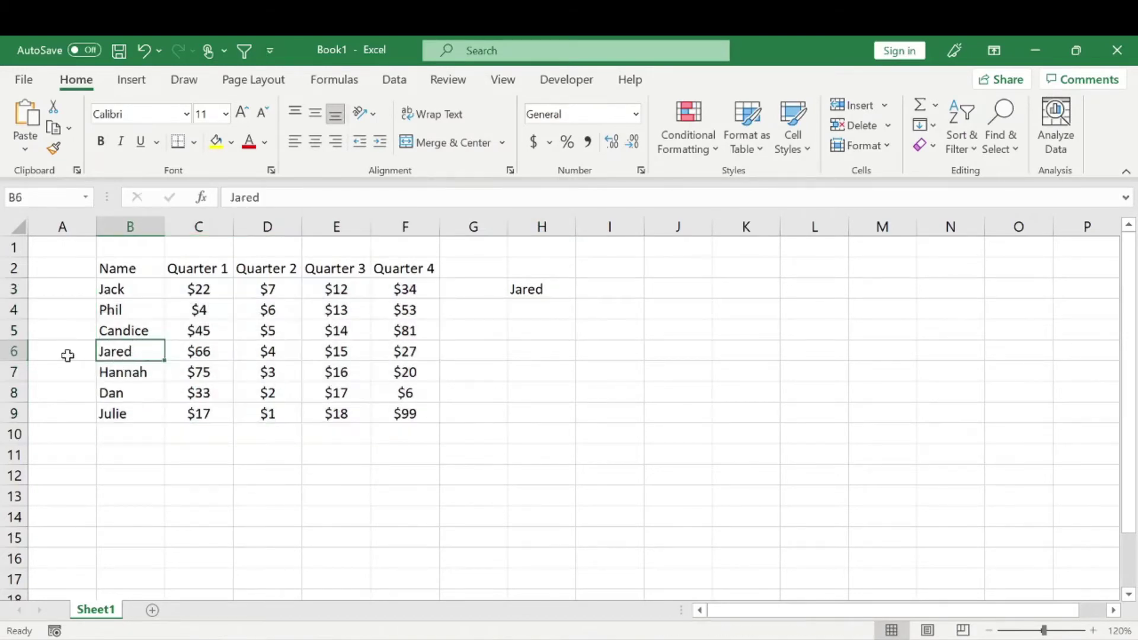
{"action": "left_click", "coordinate": [14, 352]}
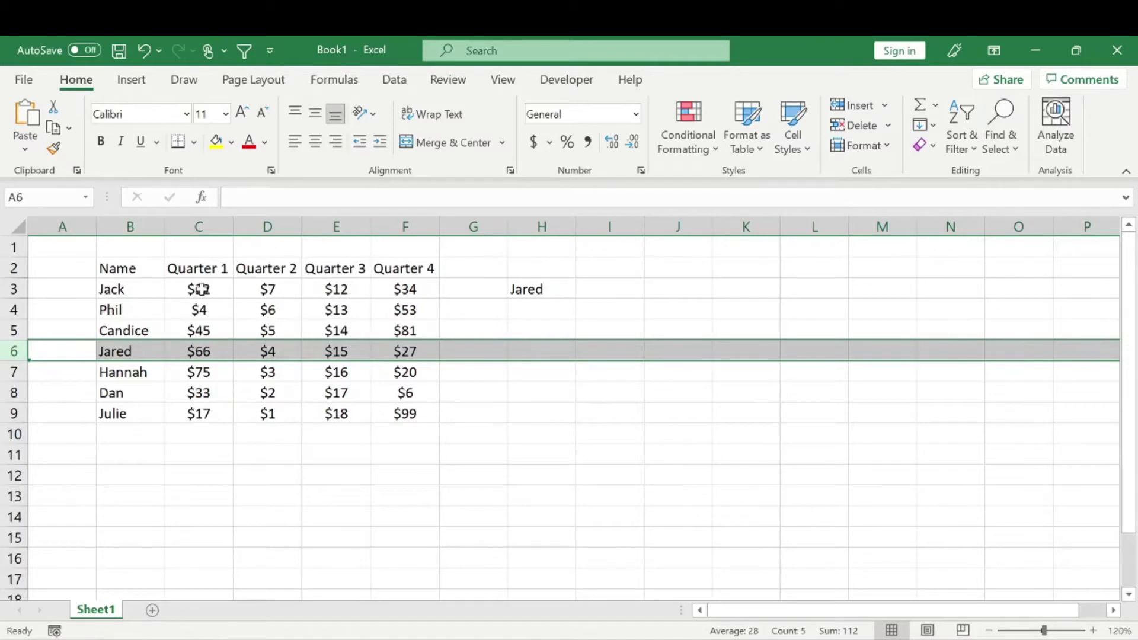
{"action": "left_click_drag", "start_coordinate": [138, 288], "coordinate": [137, 415]}
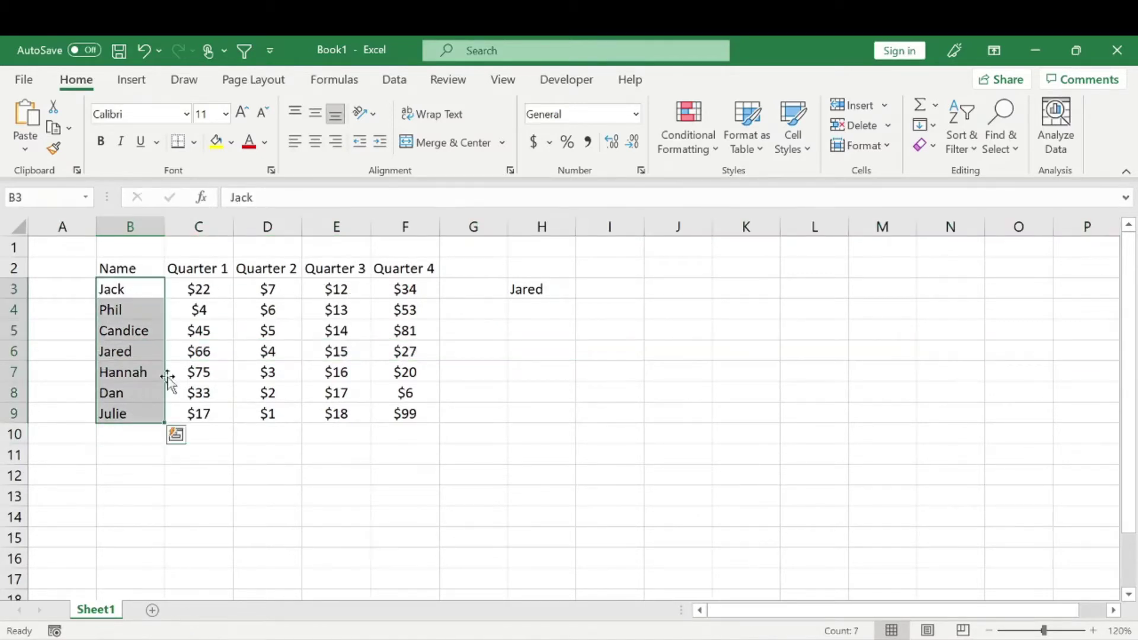
{"action": "left_click_drag", "start_coordinate": [208, 291], "coordinate": [382, 418]}
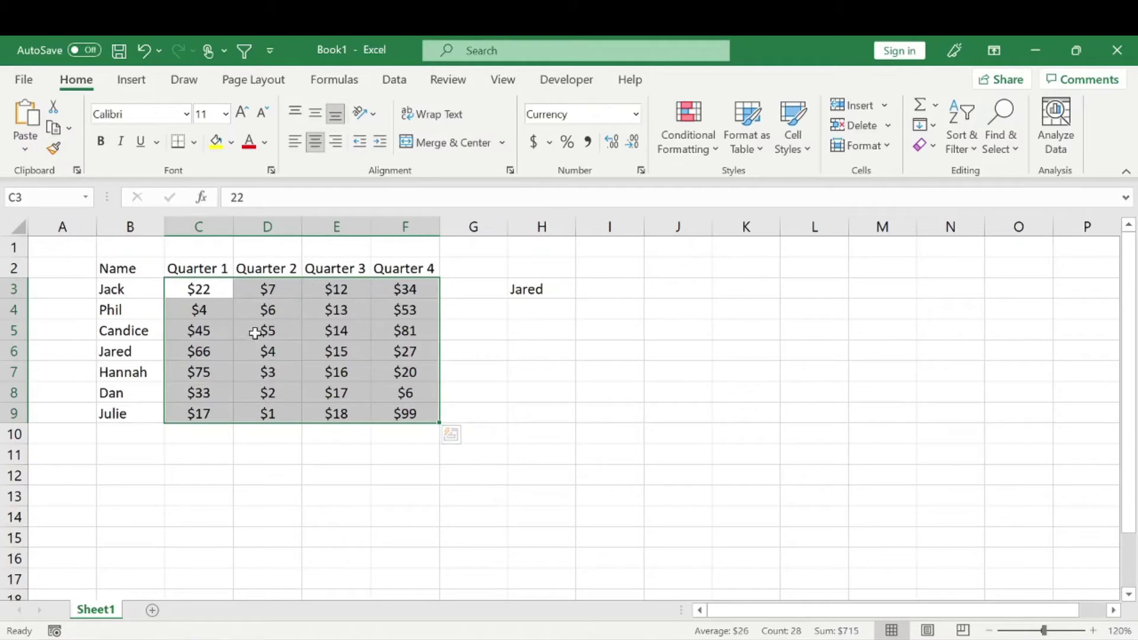
{"action": "left_click", "coordinate": [130, 352]}
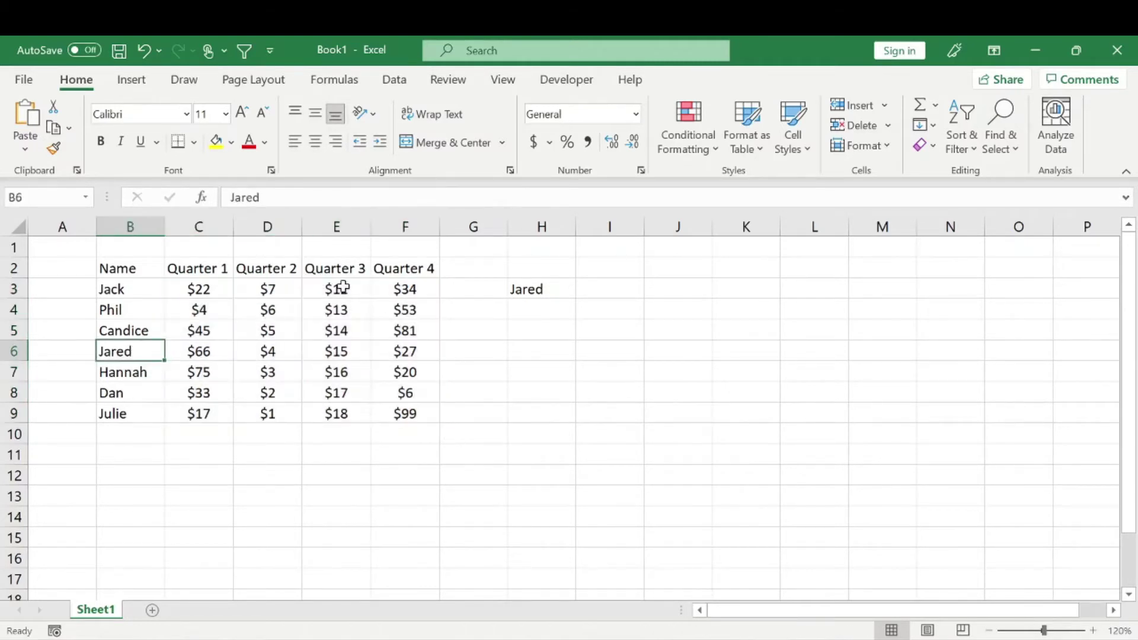
{"action": "left_click", "coordinate": [347, 355]}
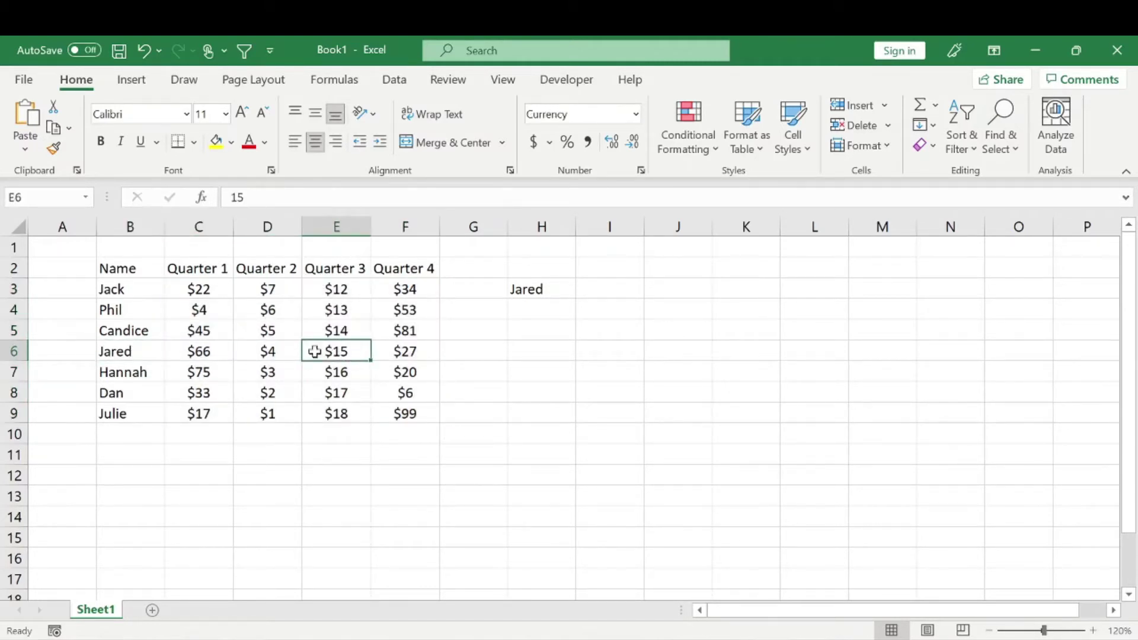
{"action": "left_click_drag", "start_coordinate": [225, 353], "coordinate": [315, 355]}
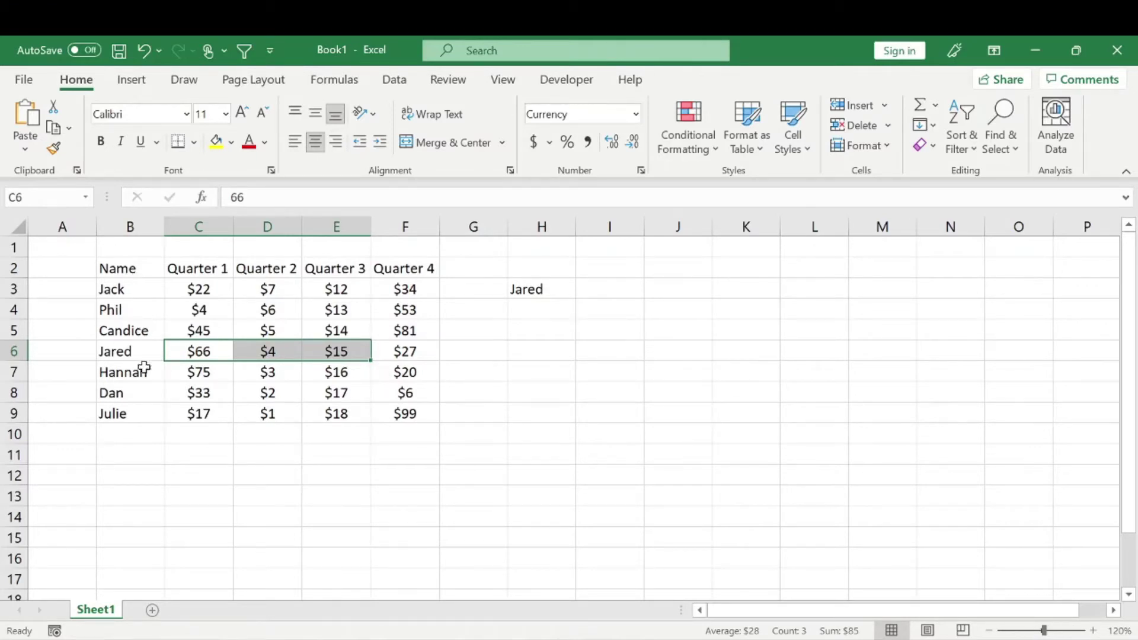
{"action": "left_click", "coordinate": [132, 353]}
{"action": "left_click", "coordinate": [310, 352]}
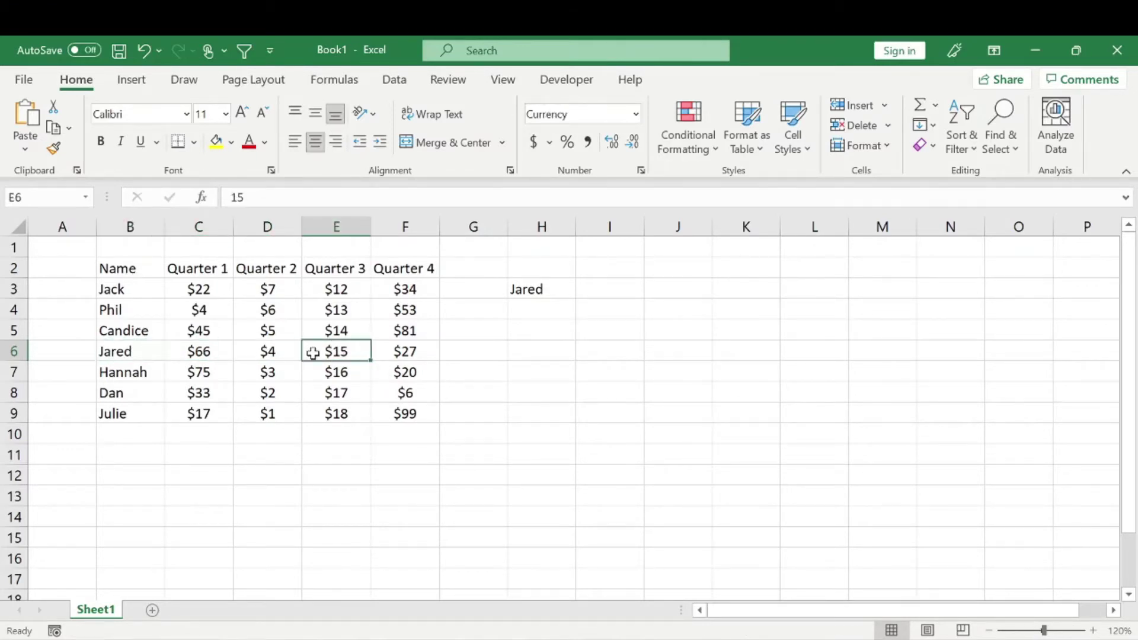
{"action": "left_click", "coordinate": [117, 288]}
{"action": "left_click", "coordinate": [332, 288]}
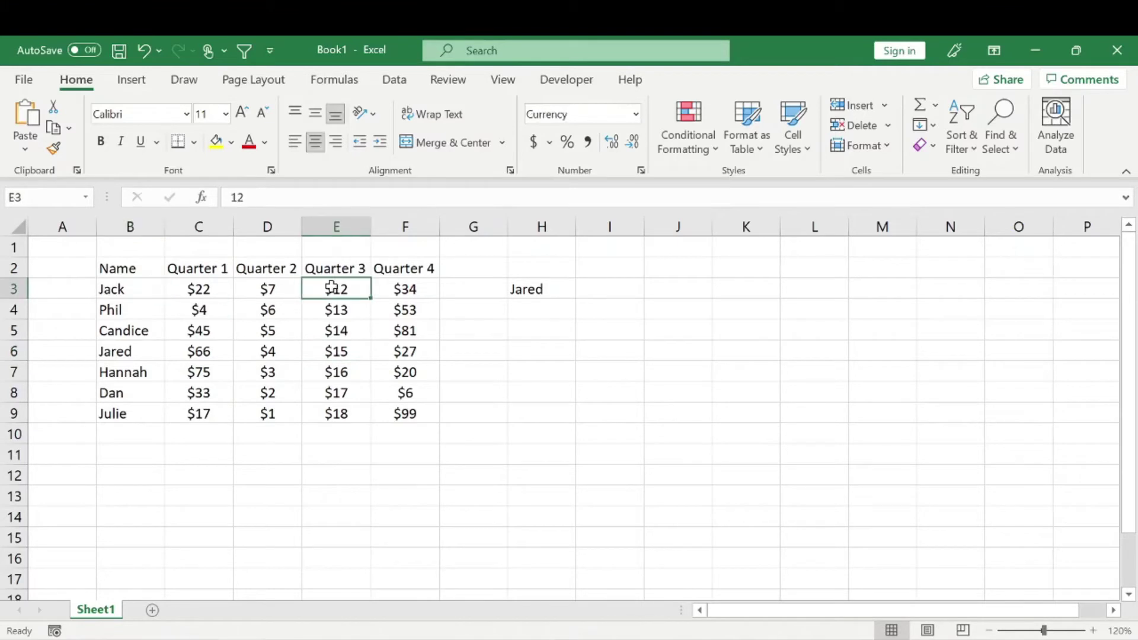
Step: Begin an INDEX formula in cell H4 with columns C:F as its array
{"action": "left_click", "coordinate": [531, 314]}
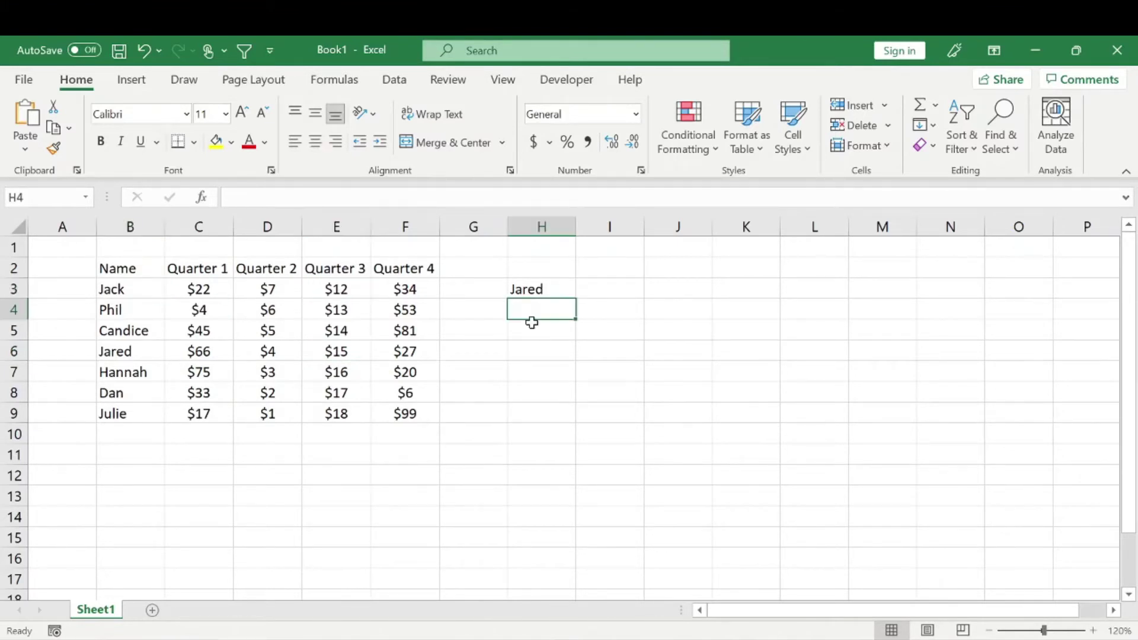
{"action": "type", "text": "=in"}
{"action": "double_click", "coordinate": [534, 326]}
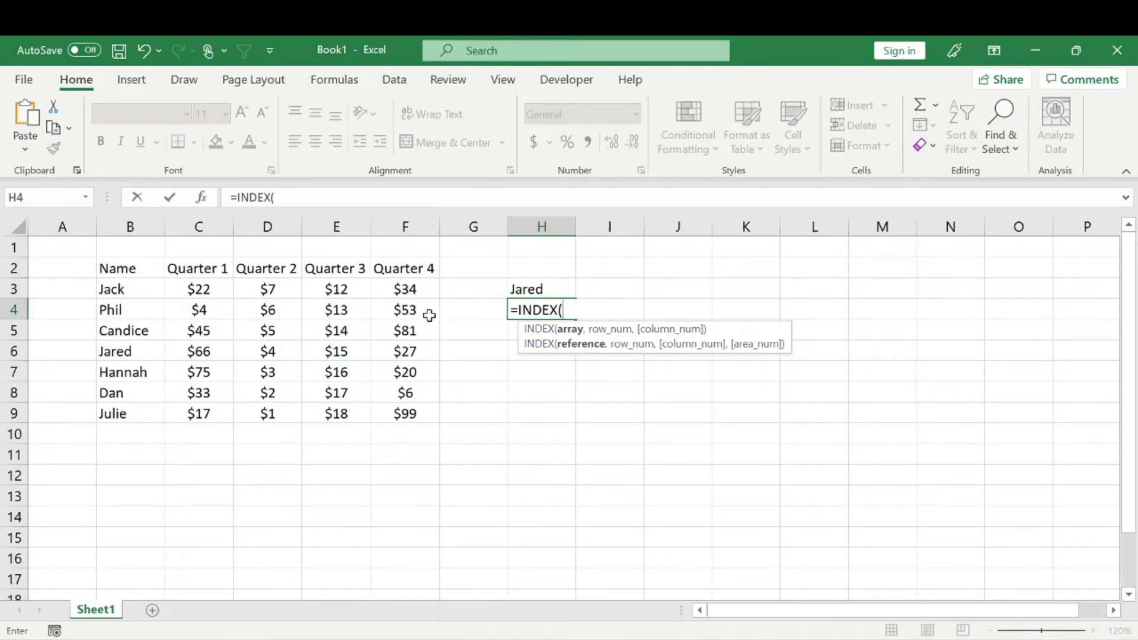
{"action": "left_click_drag", "start_coordinate": [208, 226], "coordinate": [411, 225]}
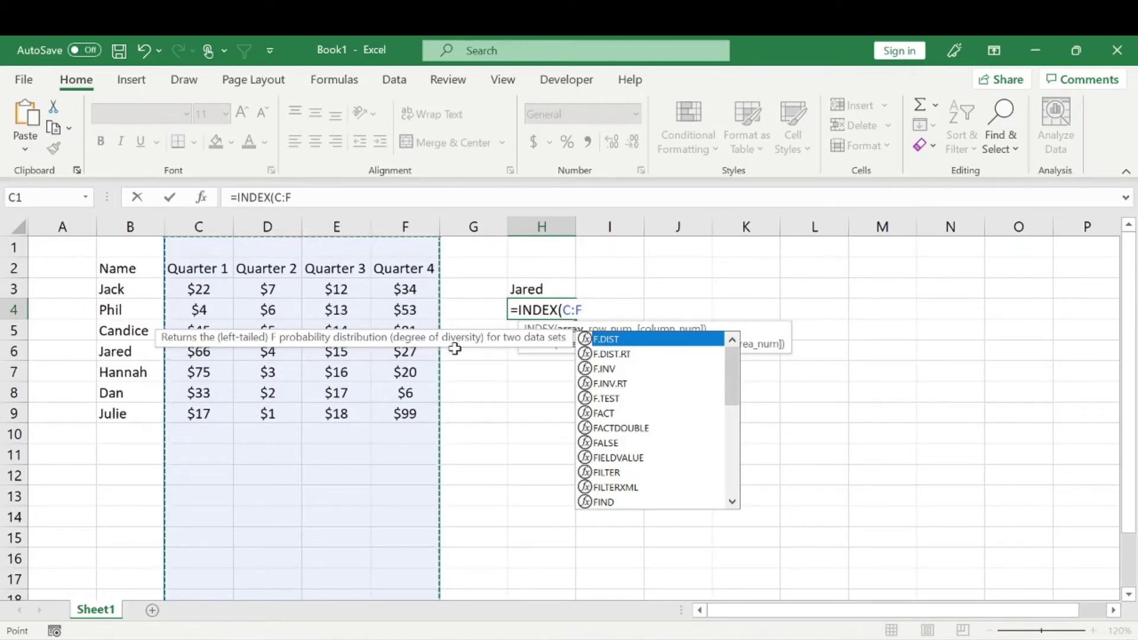
{"action": "type", "text": ","}
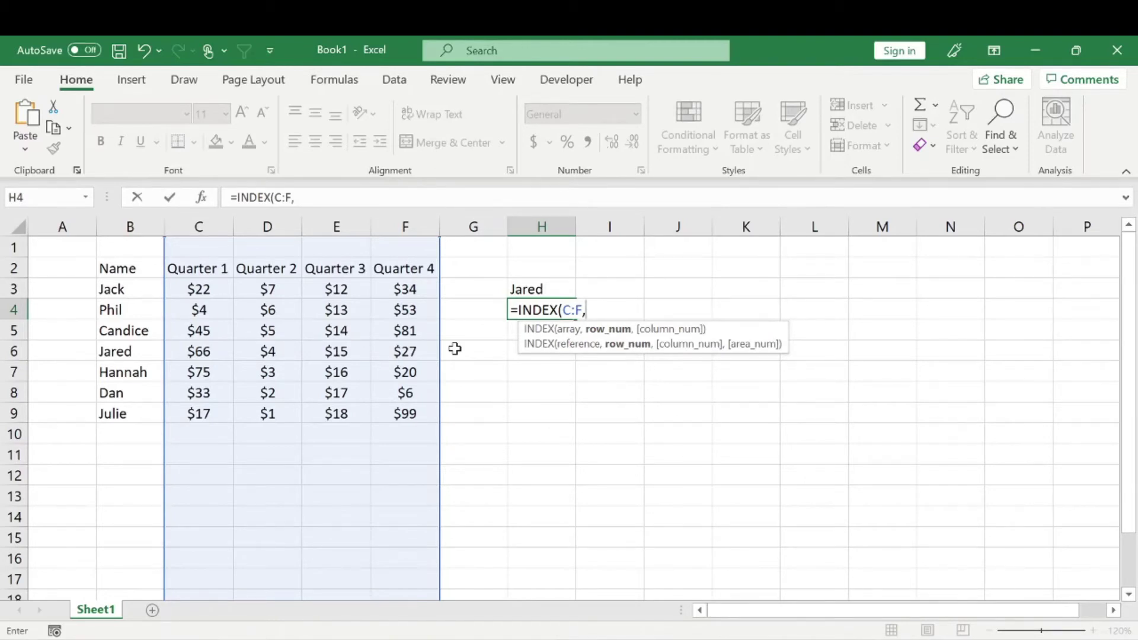
Step: Nest a MATCH function as the row number, looking up H3 in column B:B with exact match (0)
{"action": "type", "text": "mat"}
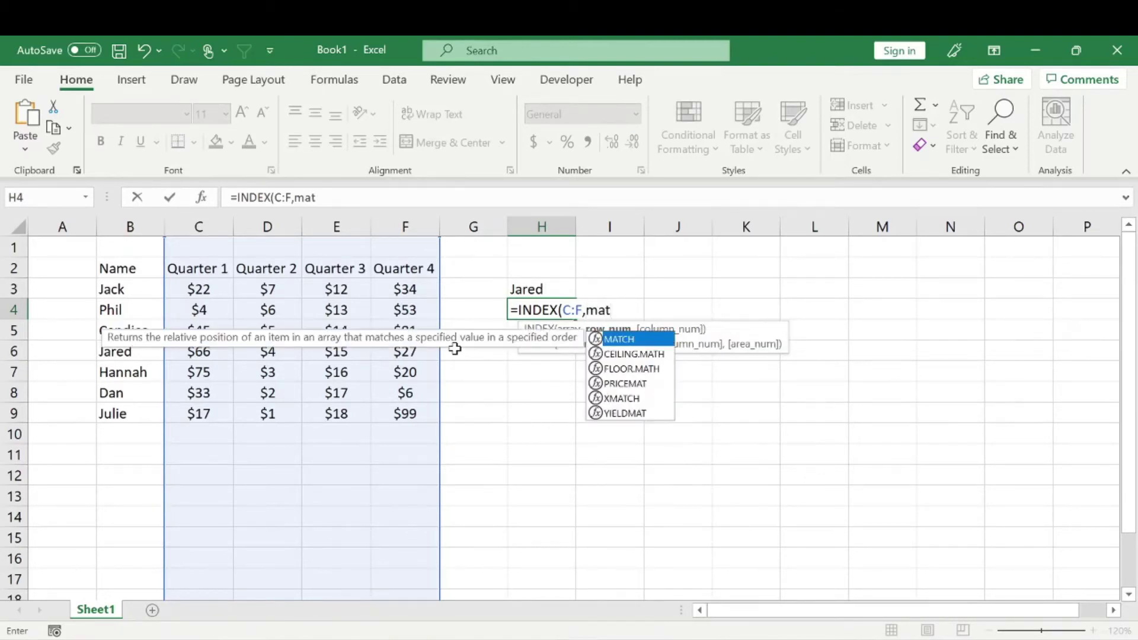
{"action": "key", "text": "Tab"}
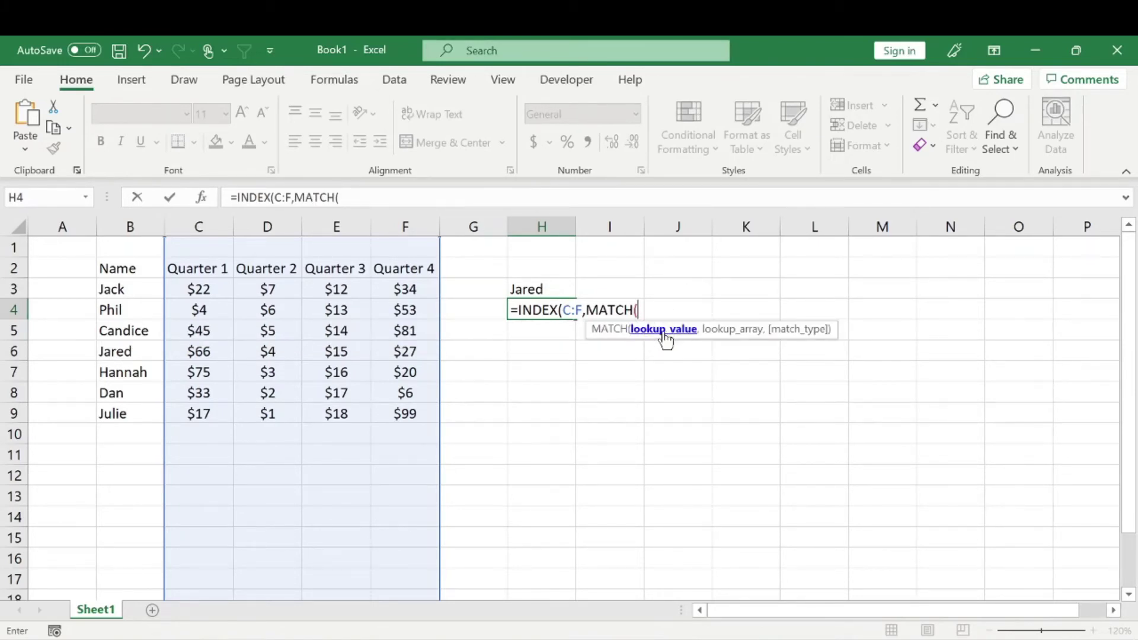
{"action": "left_click", "coordinate": [532, 287]}
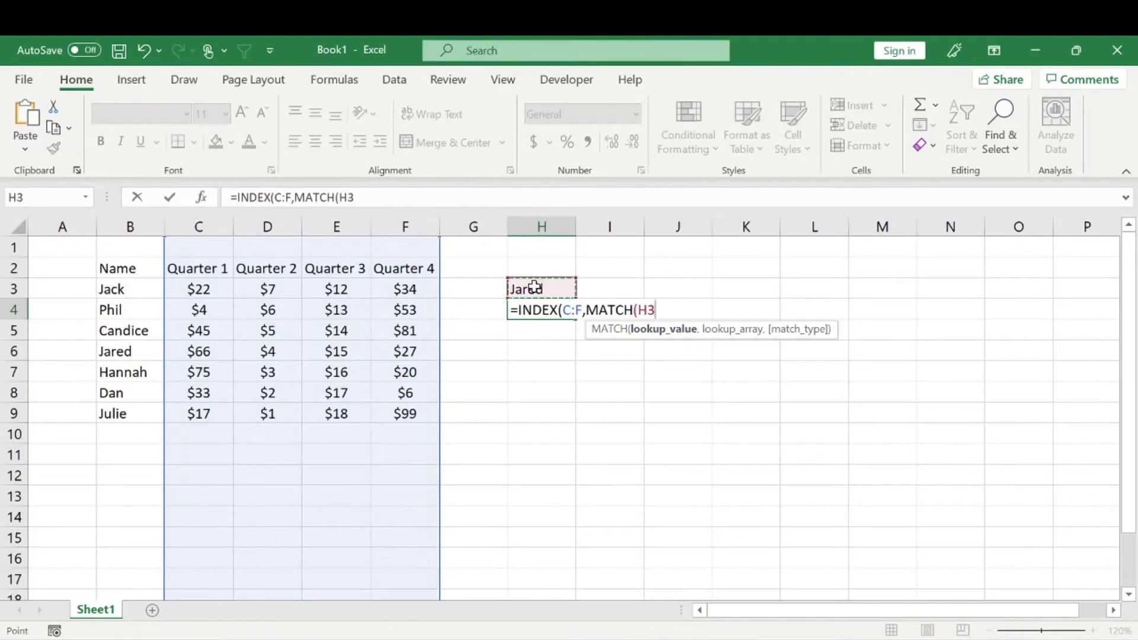
{"action": "type", "text": ","}
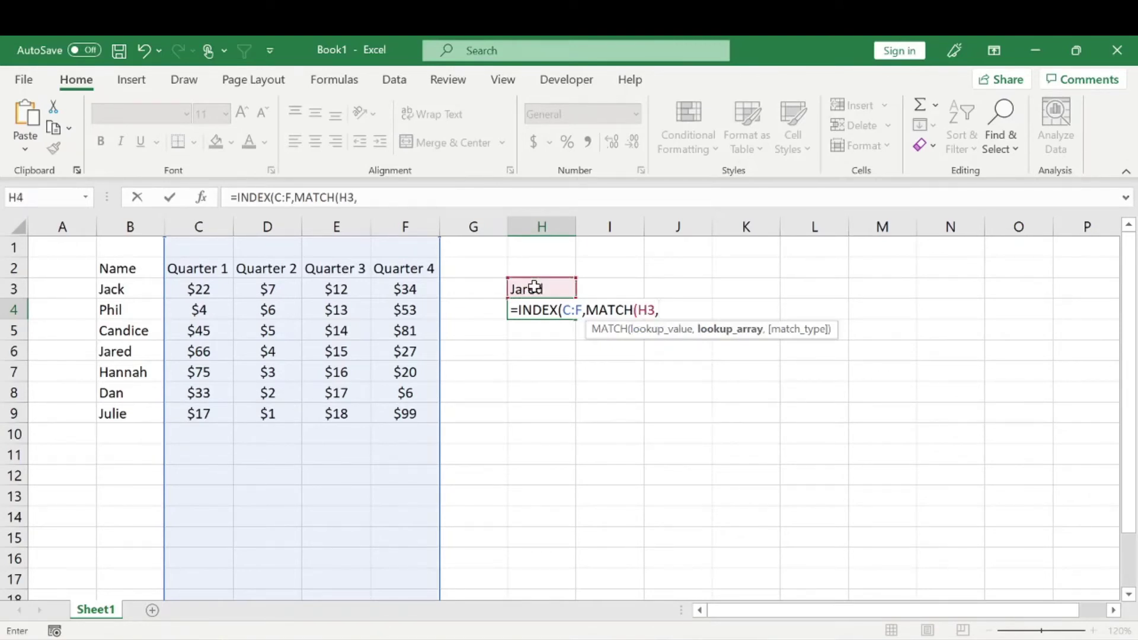
{"action": "left_click", "coordinate": [130, 226]}
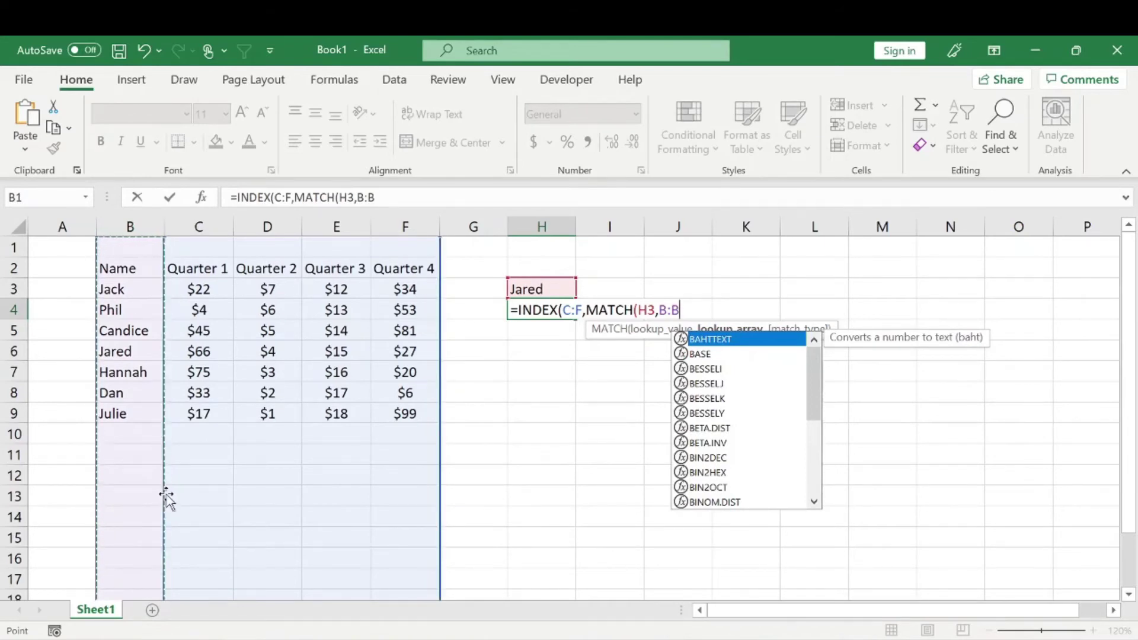
{"action": "type", "text": ","}
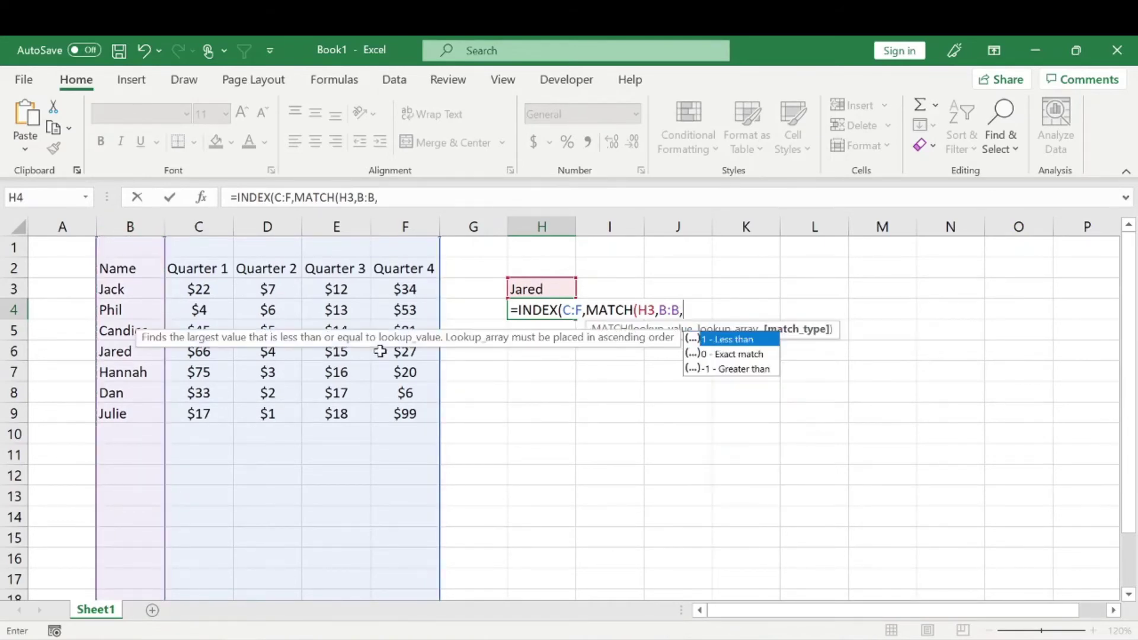
{"action": "left_click", "coordinate": [736, 355]}
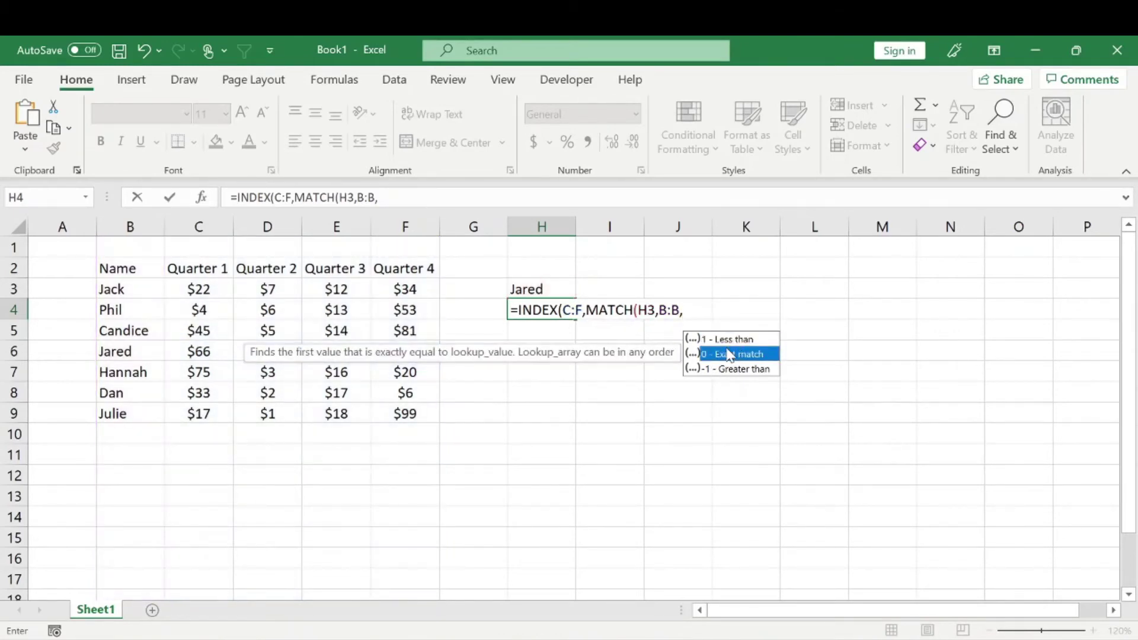
{"action": "double_click", "coordinate": [730, 355]}
Step: Complete the H4 formula as =INDEX(C:F,MATCH(H3,B:B,0),3) and review it alongside the lookup name in H3
{"action": "type", "text": "),3"}
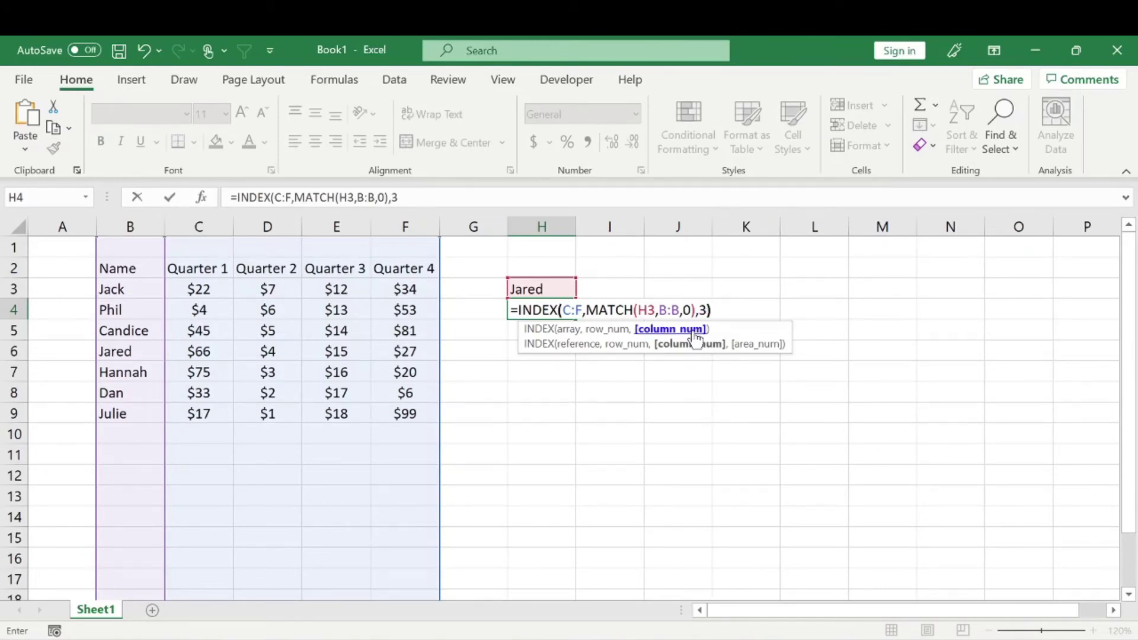
{"action": "type", "text": ")"}
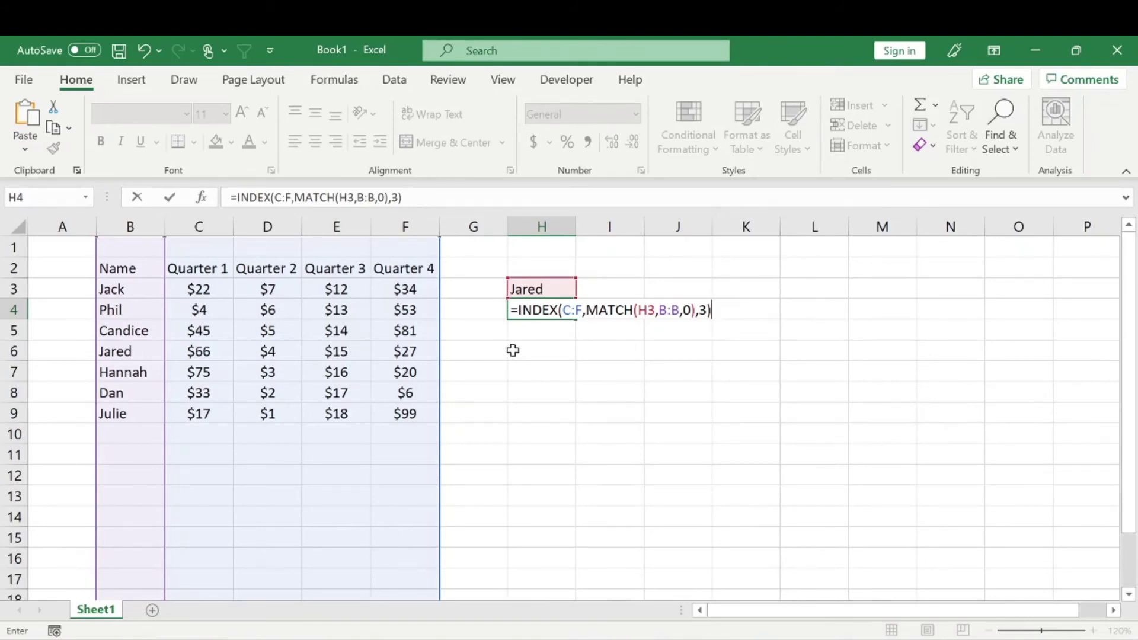
{"action": "key", "text": "Return"}
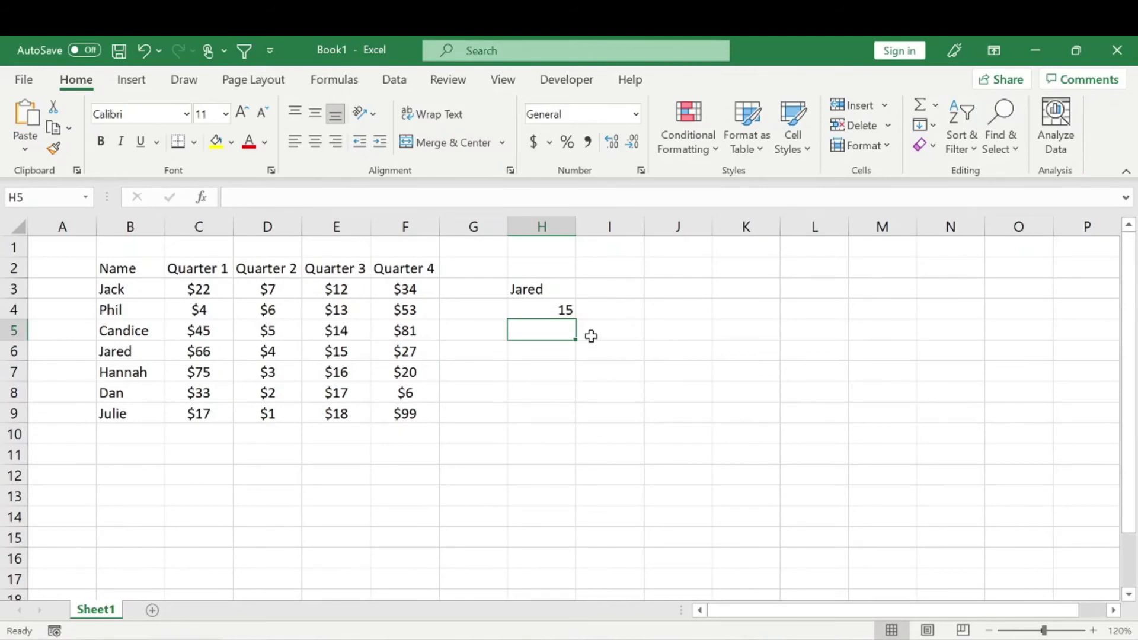
{"action": "left_click", "coordinate": [549, 311]}
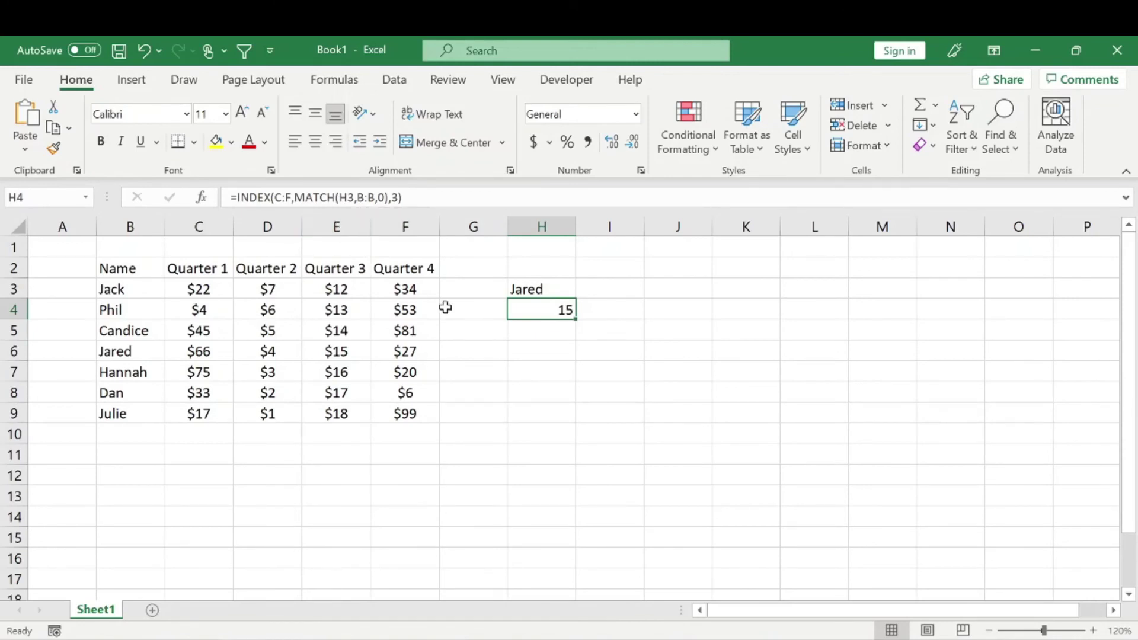
{"action": "left_click", "coordinate": [541, 285]}
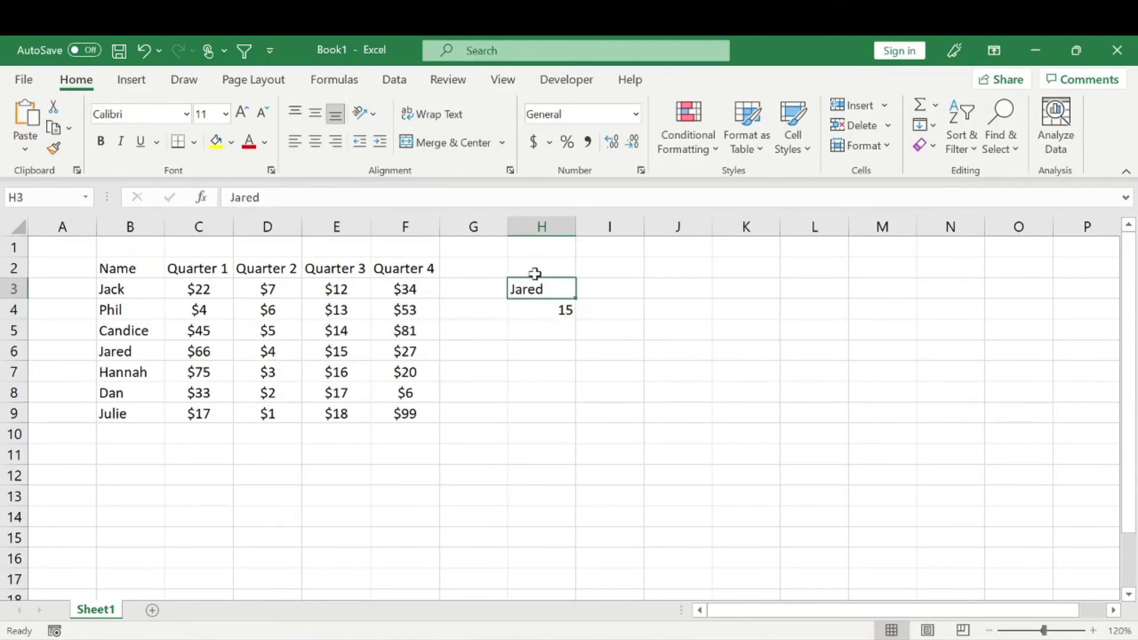